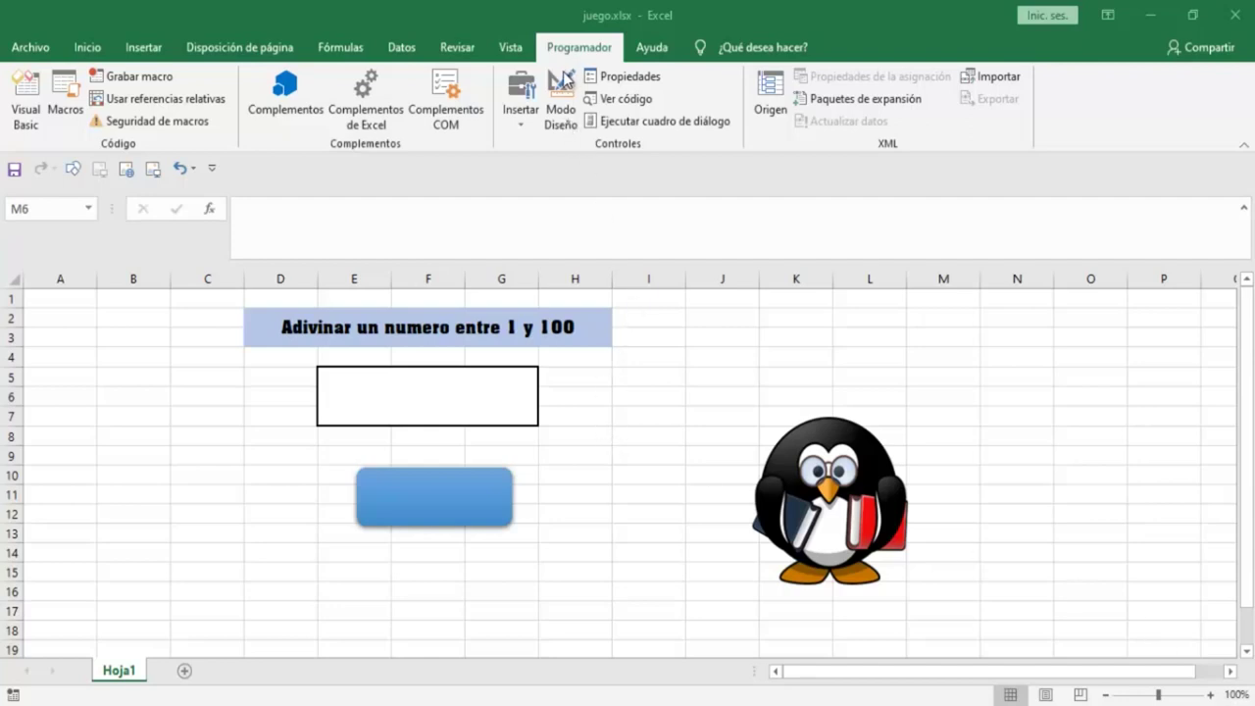
# Step: In a new VBA module, create Sub numero() and begin its Randomize line
pyautogui.click(25, 103)
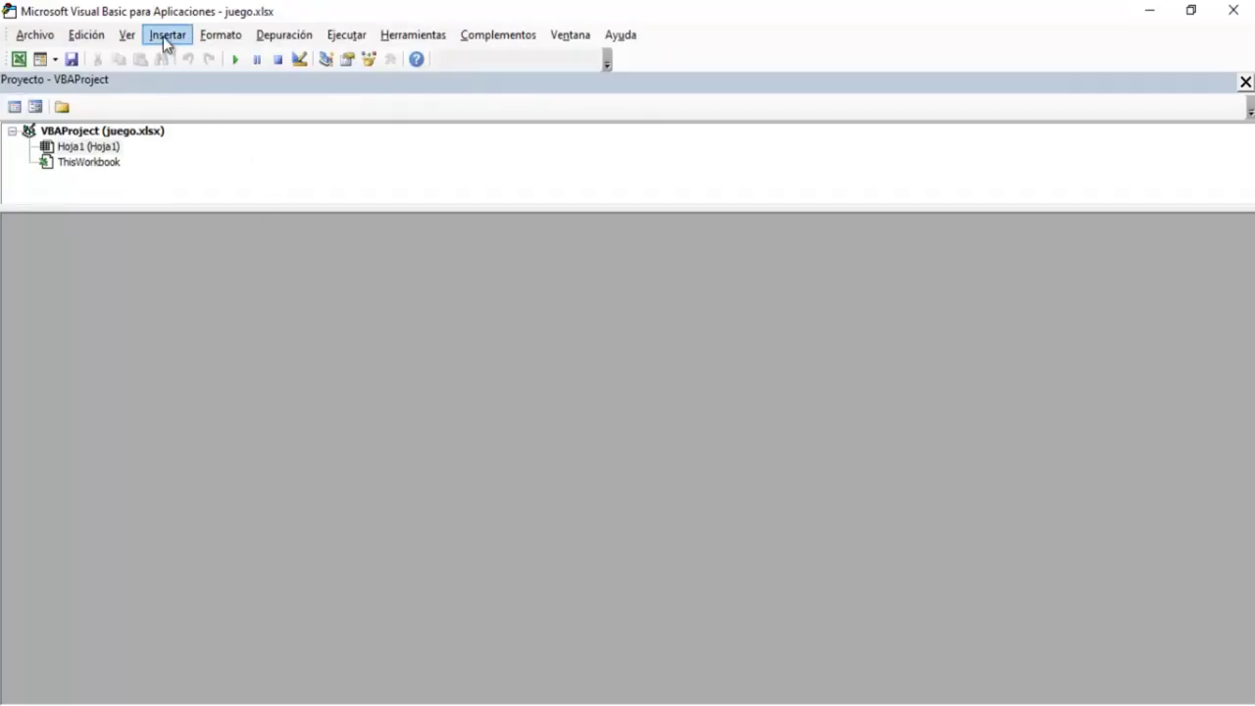
pyautogui.click(163, 36)
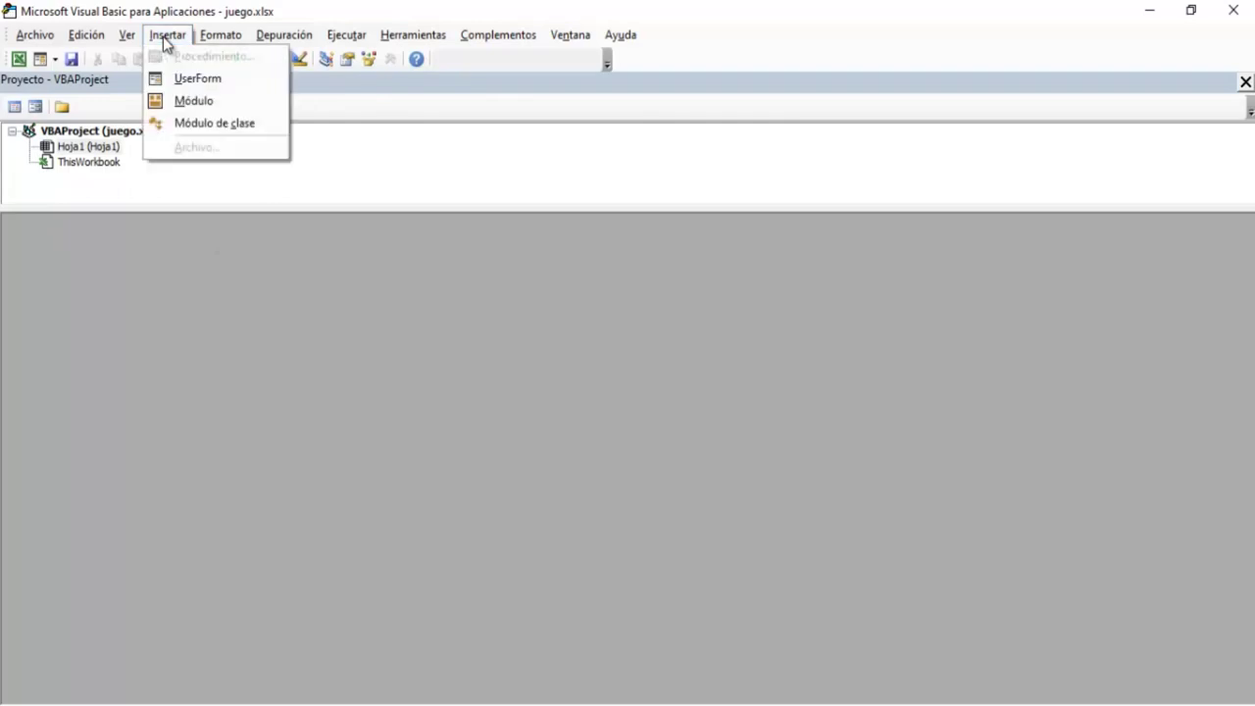
pyautogui.click(184, 101)
pyautogui.write('sub ')
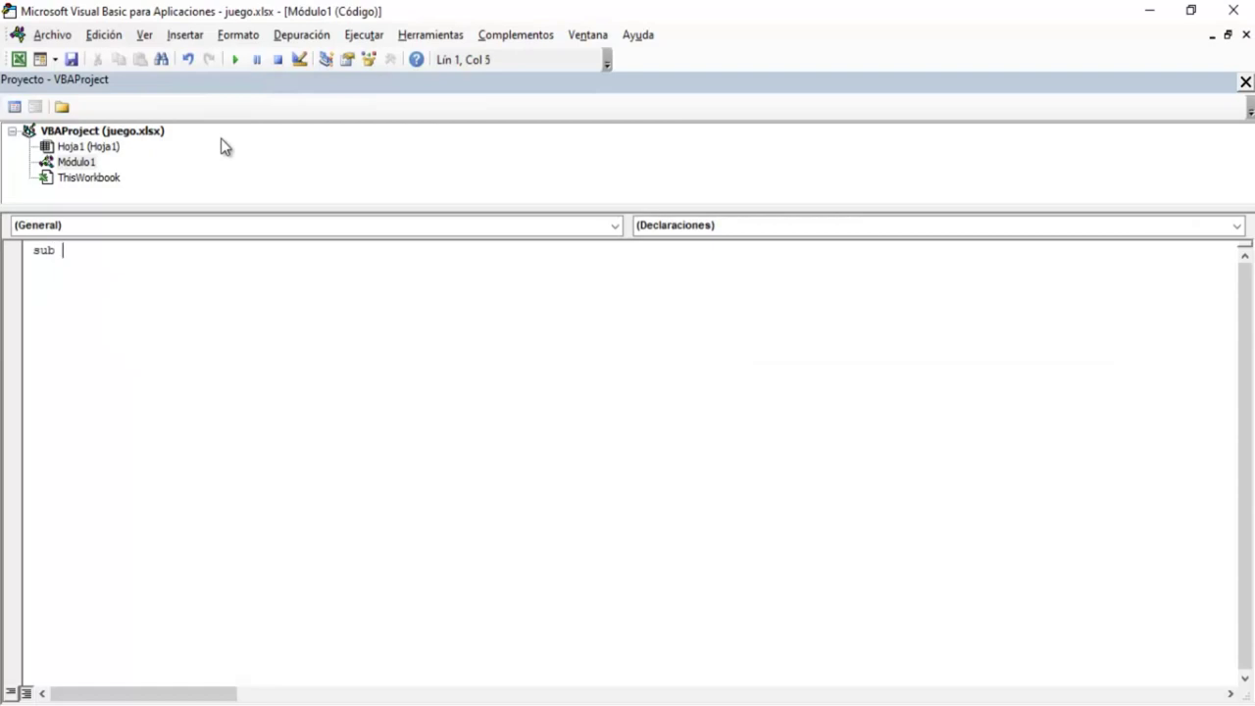
pyautogui.write('numero')
pyautogui.write('()')
pyautogui.press('Return')
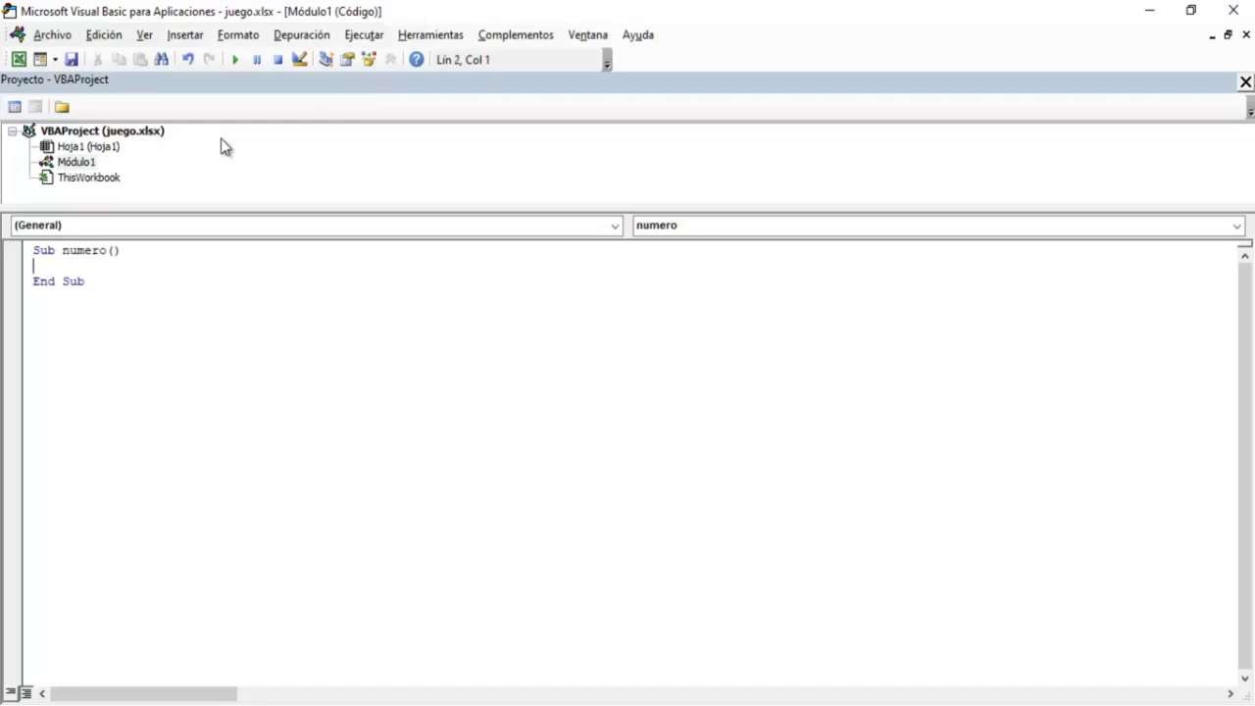
pyautogui.write('randomize')
# Step: Add the line n1 = Int((Rnd)*100+1) after Randomize and begin the Range("").Value = n1 line
pyautogui.press('Return')
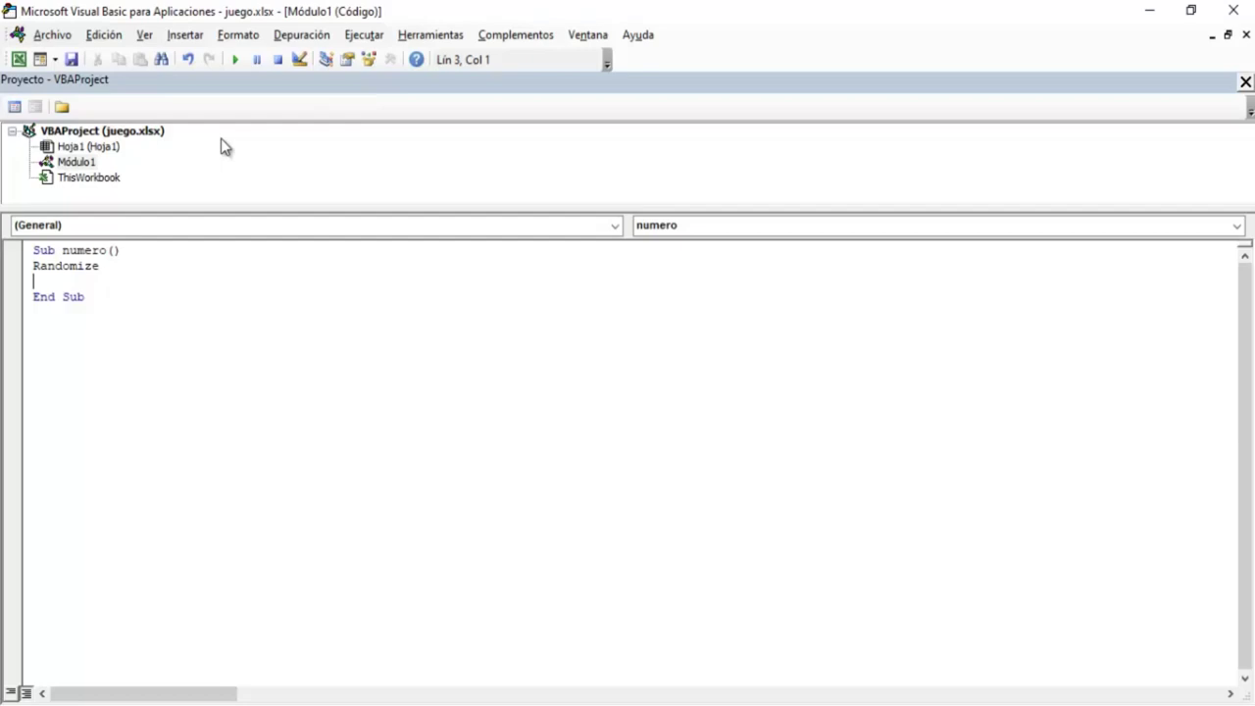
pyautogui.write('n')
pyautogui.write('1')
pyautogui.write('=')
pyautogui.write('int')
pyautogui.write('((')
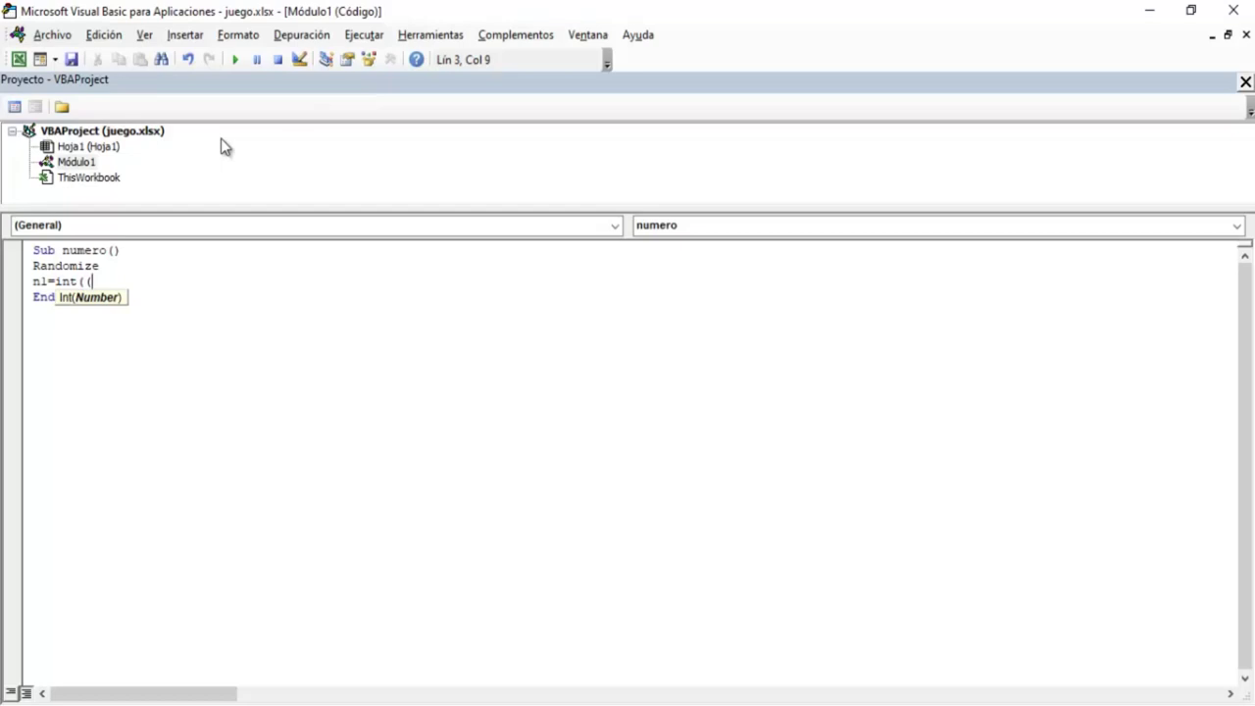
pyautogui.write('rnd)')
pyautogui.write('*')
pyautogui.write('100')
pyautogui.write('+1)')
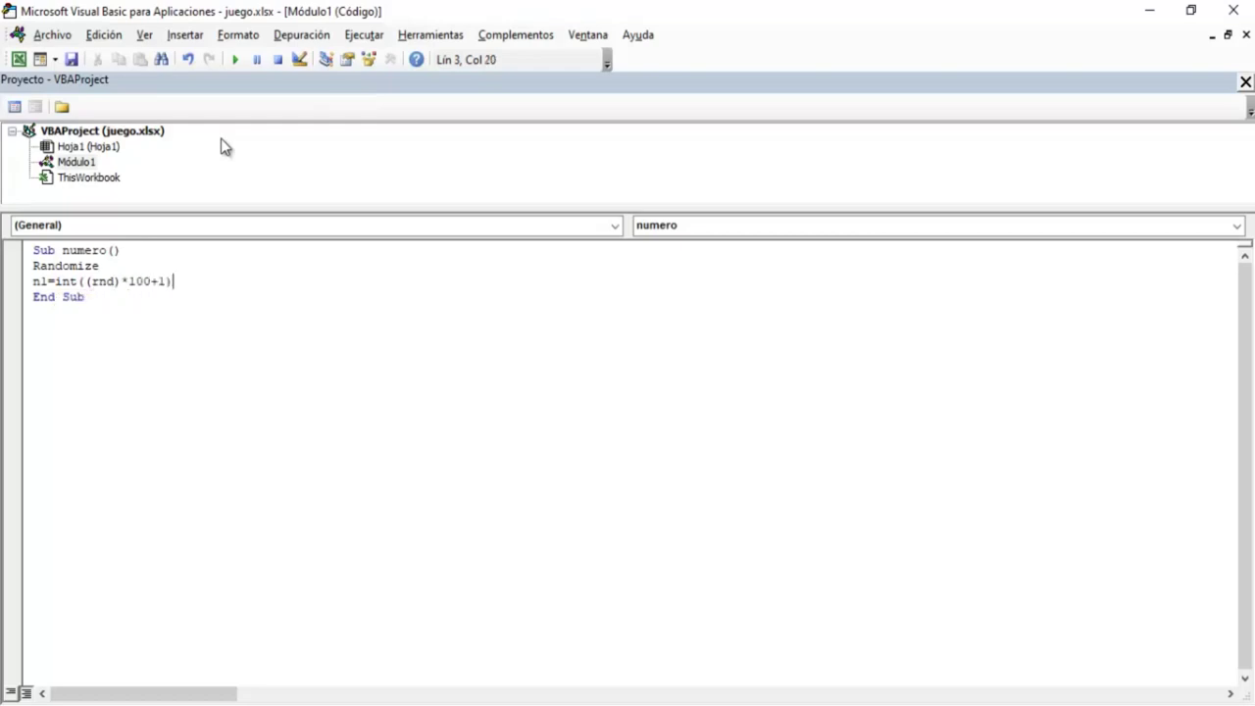
pyautogui.press('Return')
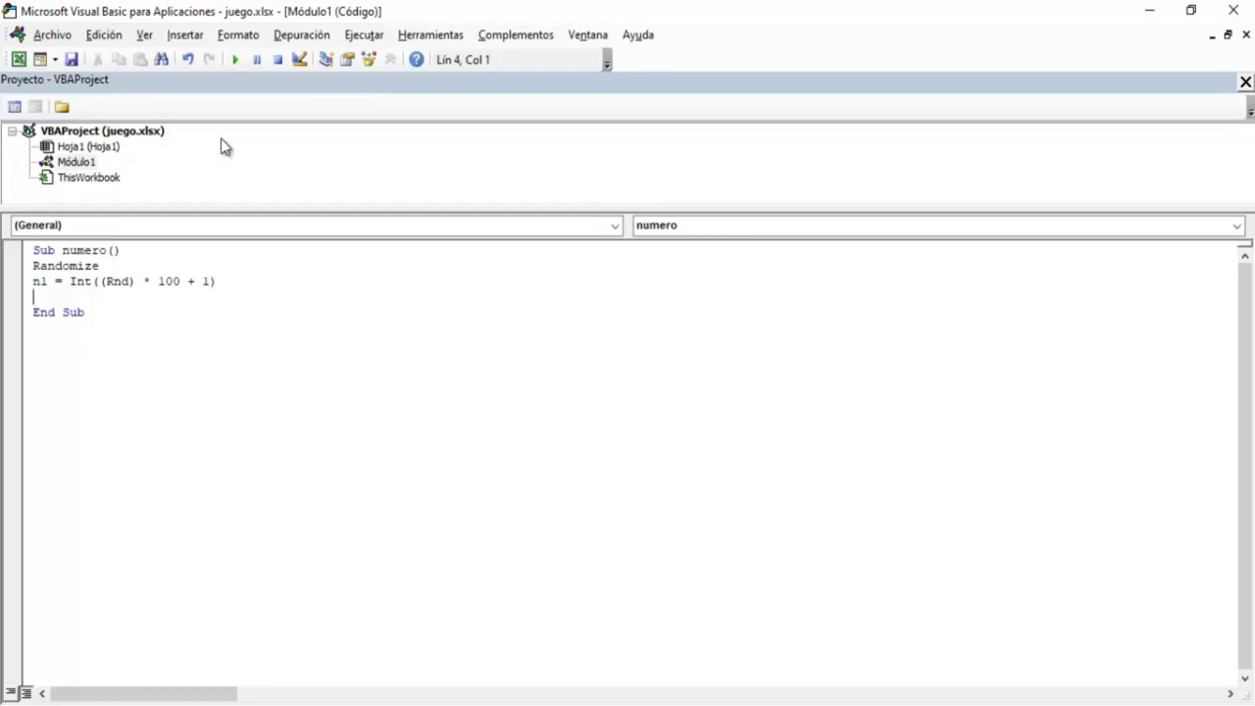
pyautogui.write('range')
pyautogui.write('(')
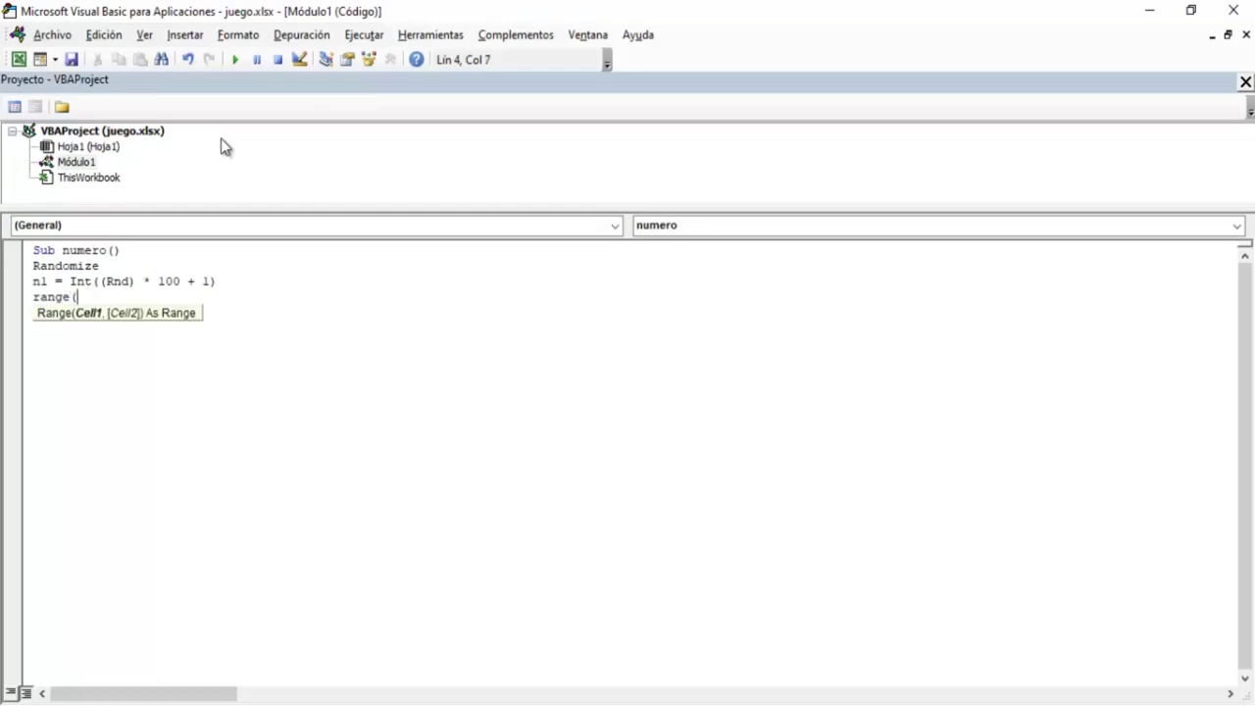
pyautogui.write('""')
pyautogui.write(').')
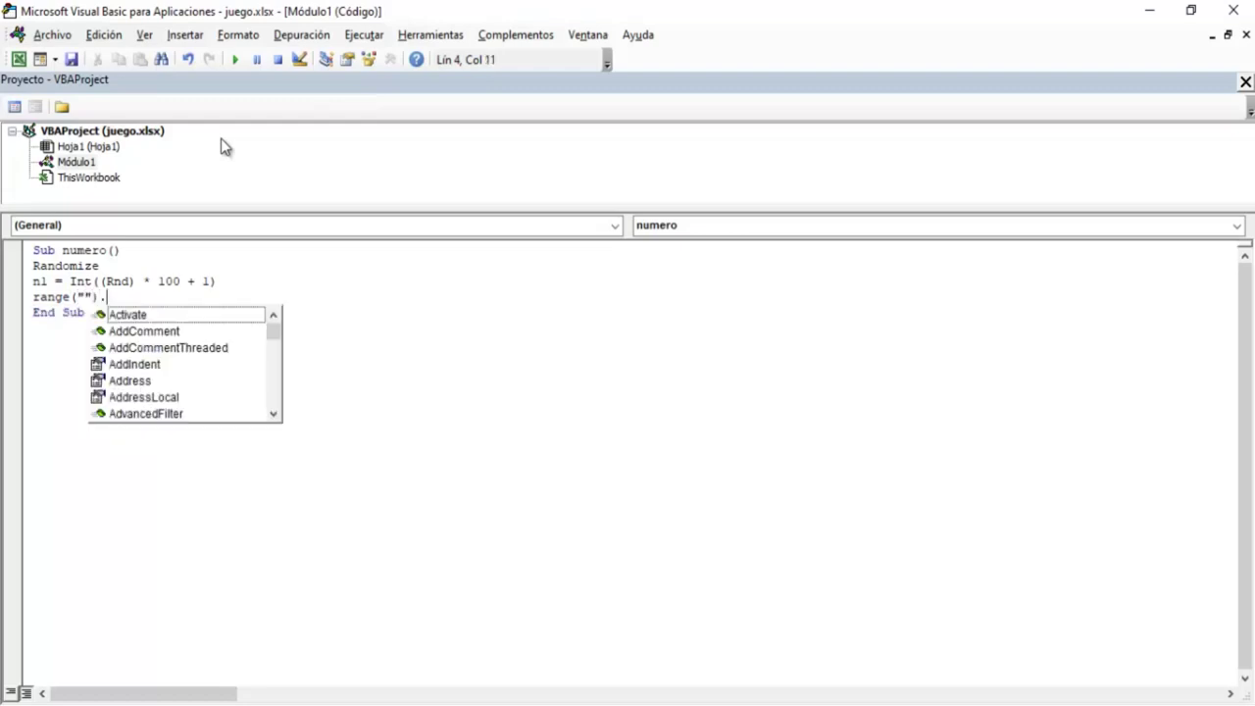
pyautogui.write('valu')
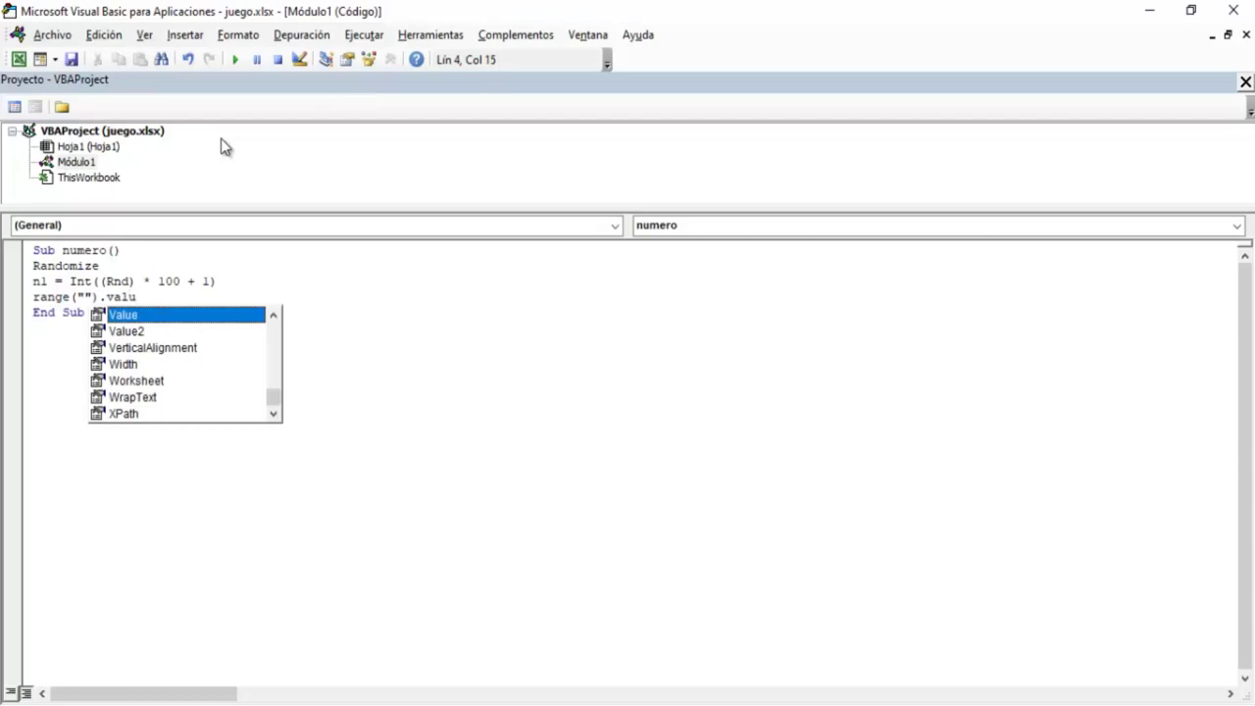
pyautogui.write('e')
pyautogui.write('=n1')
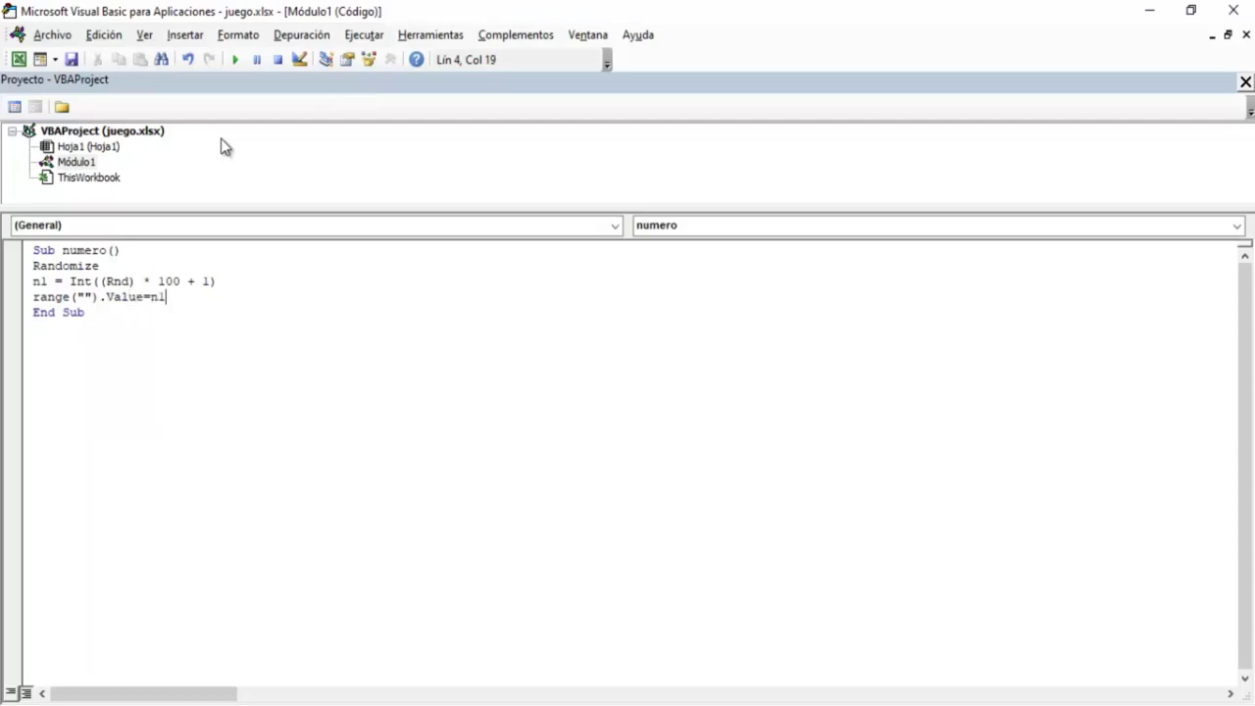
# Step: Finish the Range("").Value = n1 line and return to the Excel sheet
pyautogui.press('Return')
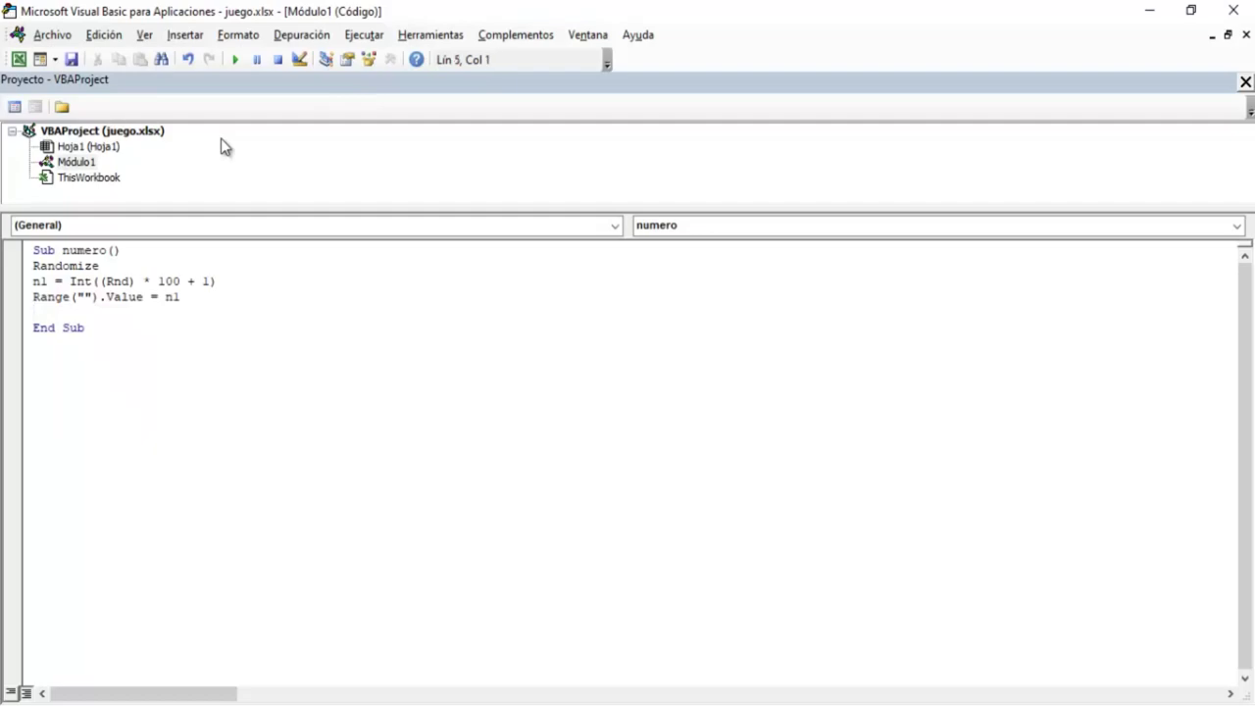
pyautogui.click(19, 59)
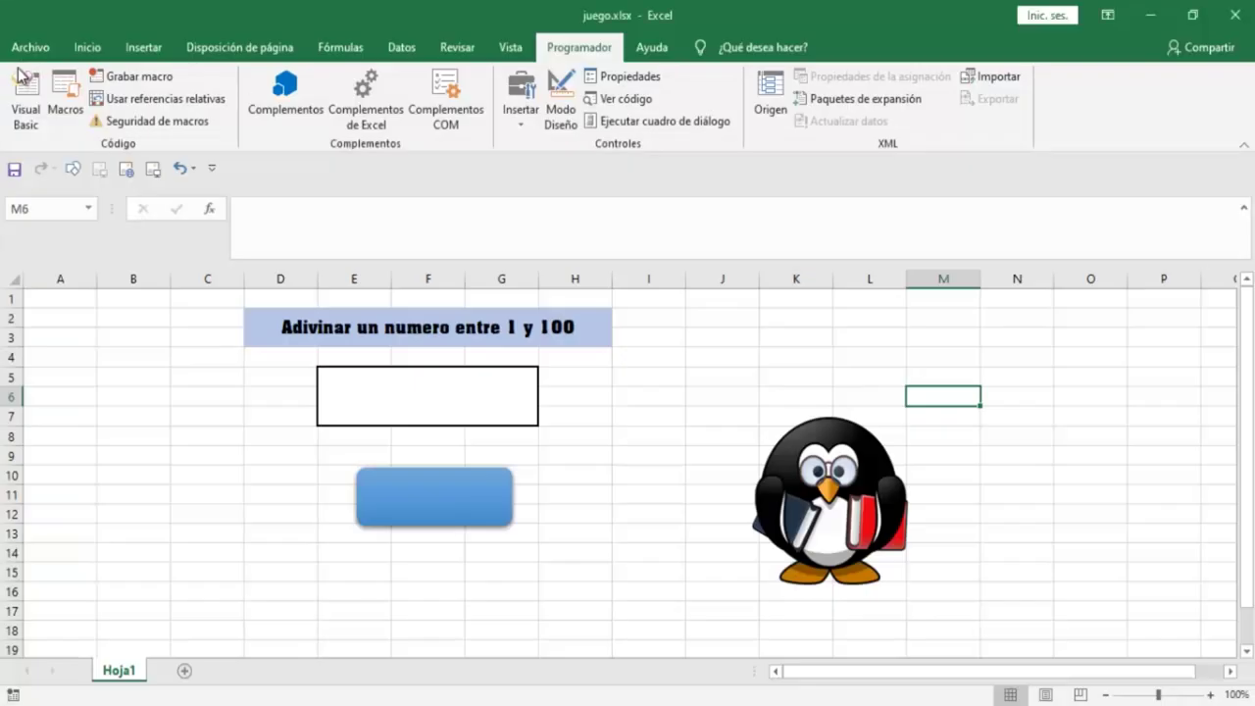
# Step: Move the blue button right to uncover F12 and clear its value 13
pyautogui.rightClick(370, 494)
pyautogui.click(373, 493)
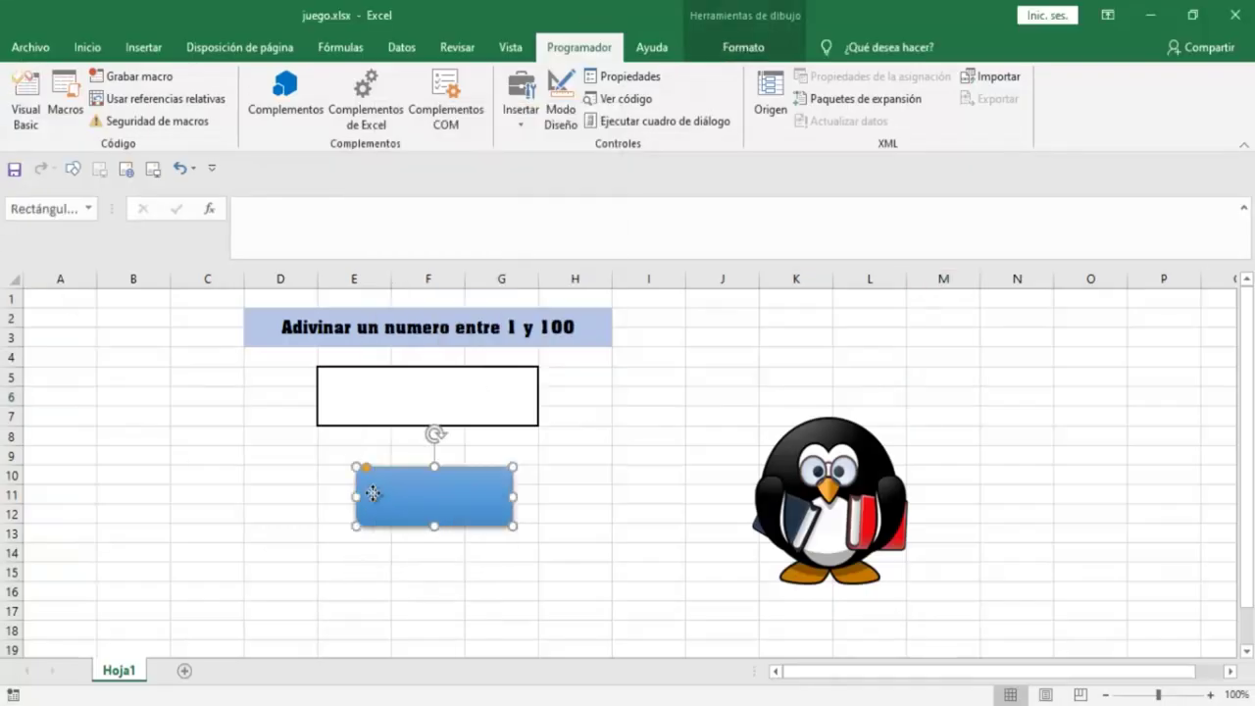
pyautogui.moveTo(372, 494); pyautogui.dragTo(557, 507)
pyautogui.click(423, 514)
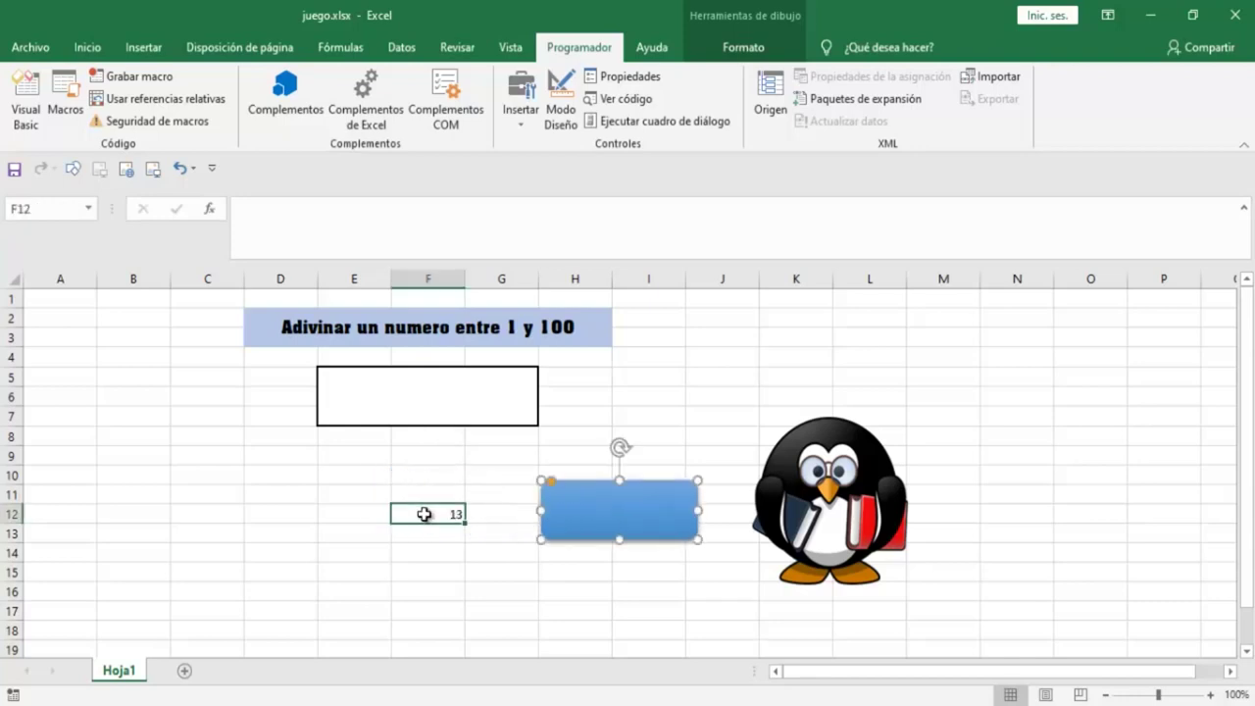
pyautogui.press('Delete')
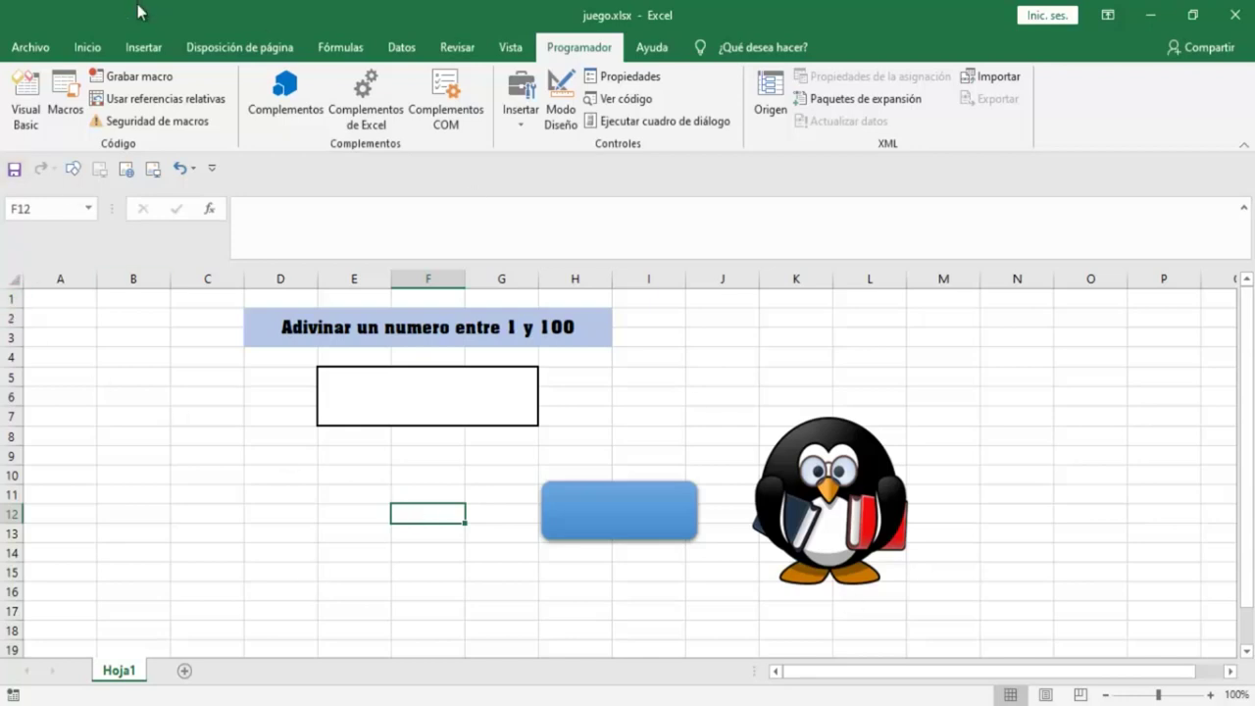
# Step: Set the macro's Range target to "f12" in the VBA editor, then return to the sheet
pyautogui.click(26, 98)
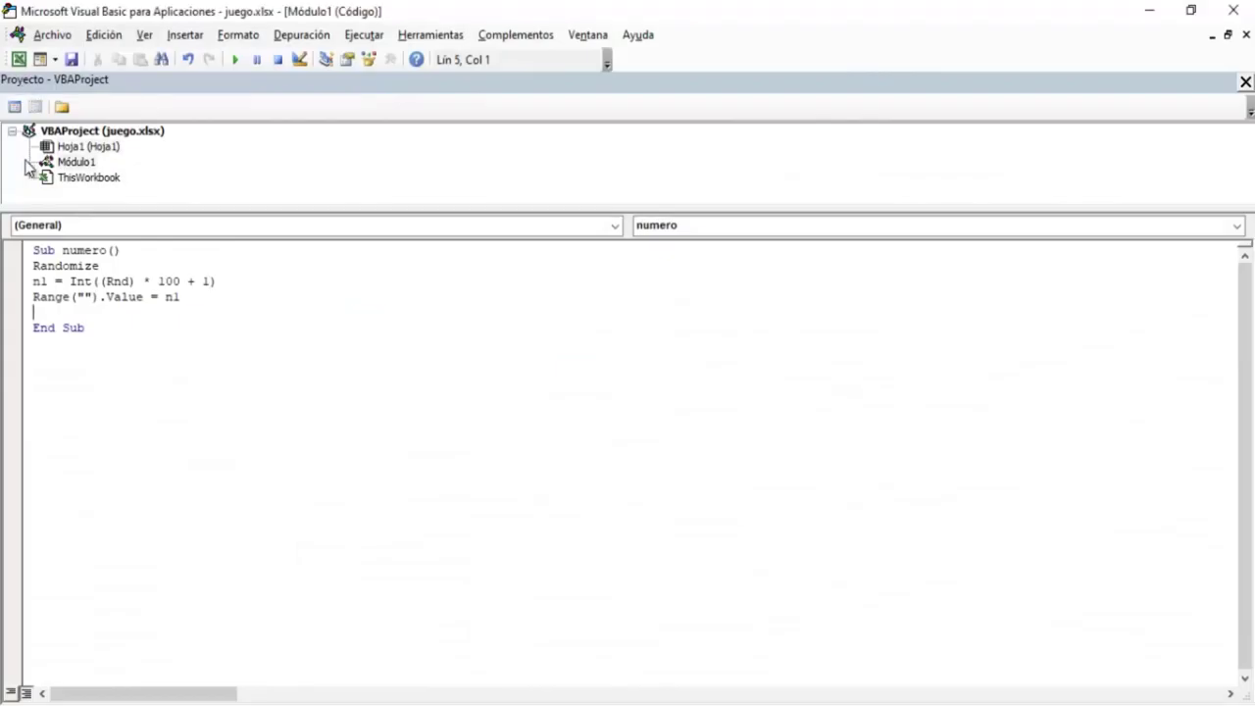
pyautogui.click(83, 296)
pyautogui.write('f12')
pyautogui.click(223, 298)
pyautogui.press('Return')
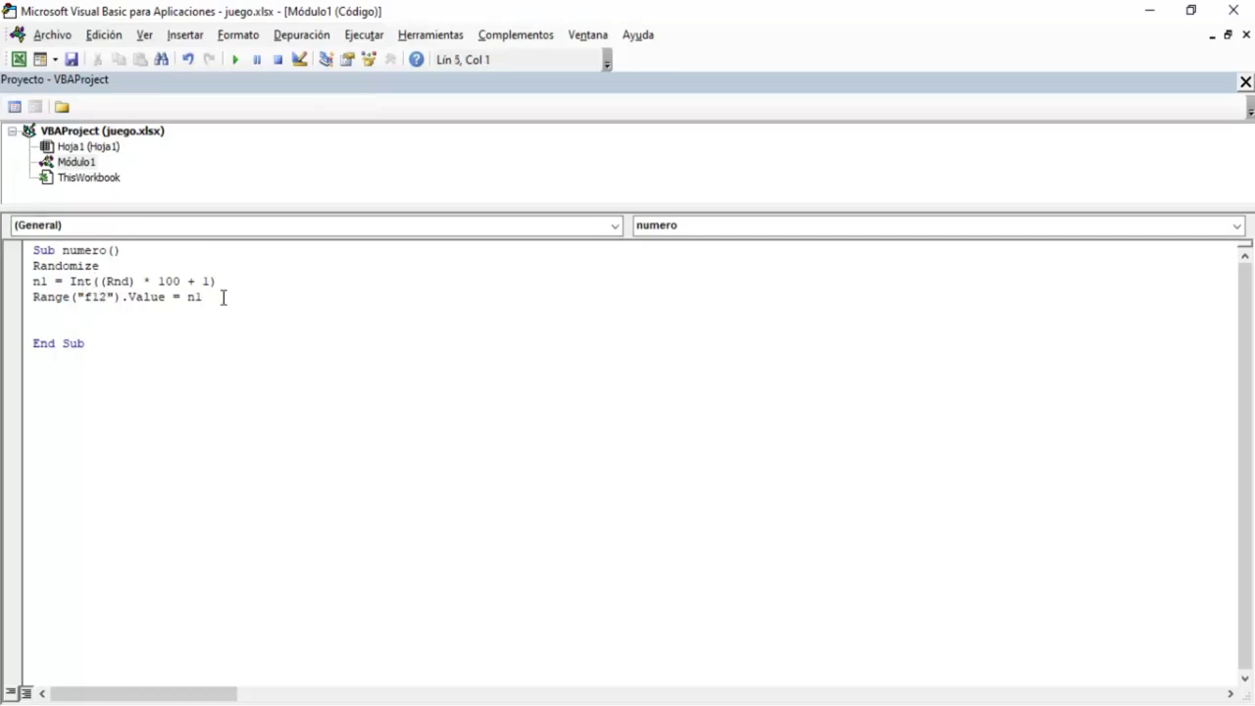
pyautogui.click(19, 59)
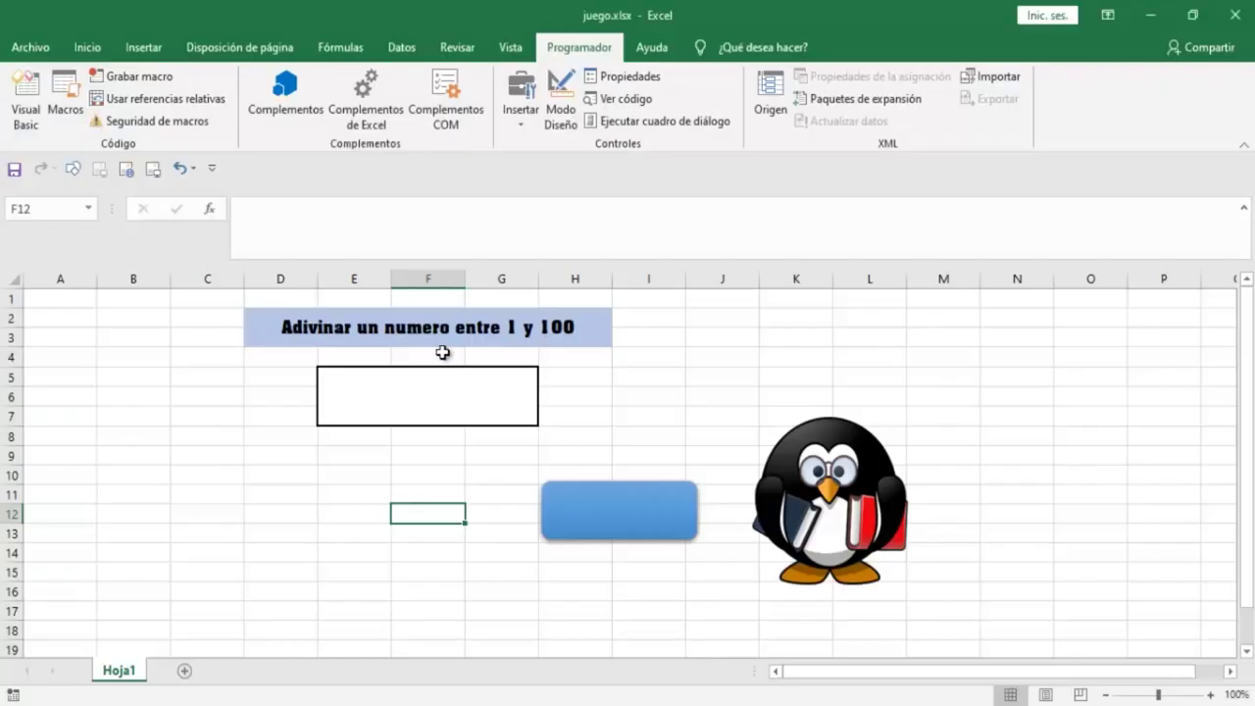
# Step: Assign the numero macro to the blue button shape
pyautogui.rightClick(583, 500)
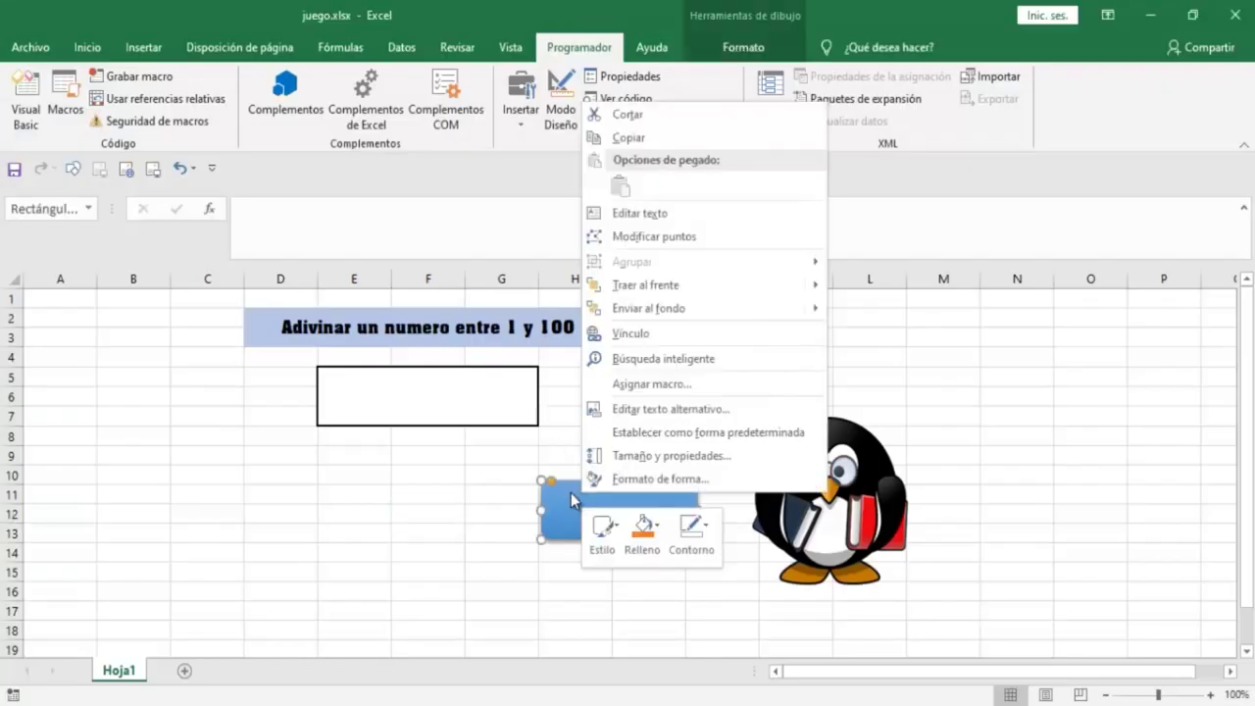
pyautogui.click(569, 498)
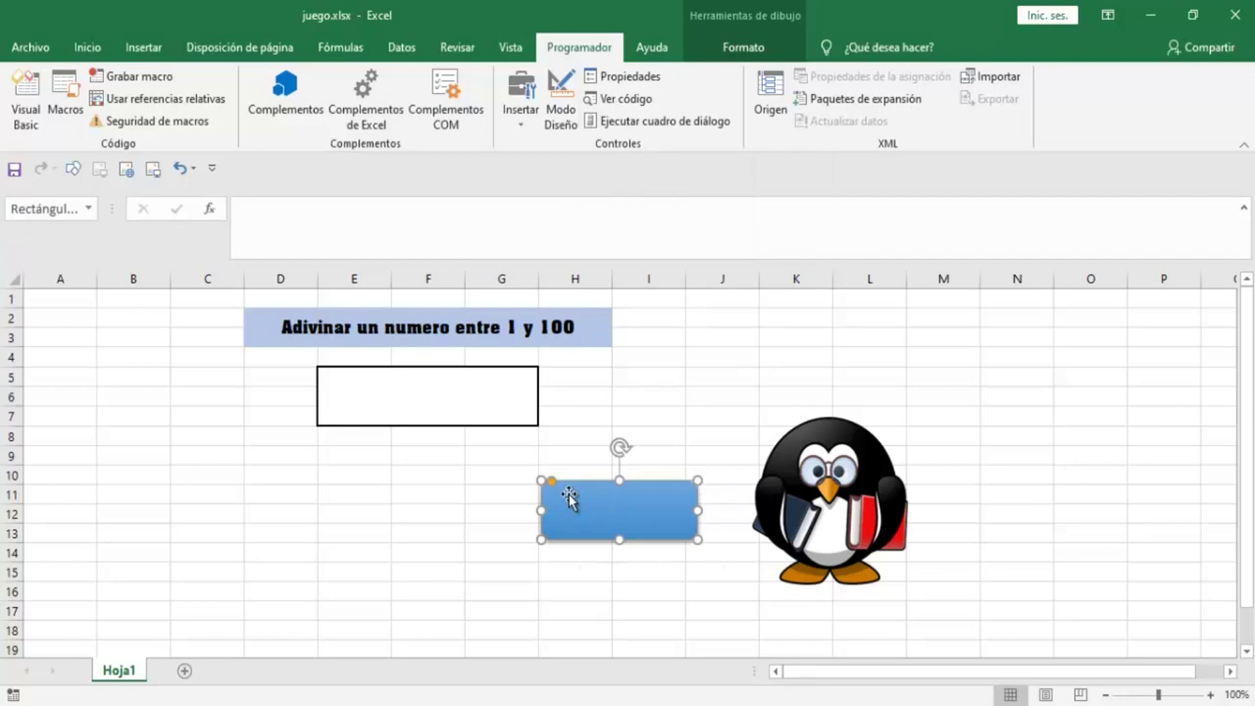
pyautogui.rightClick(569, 496)
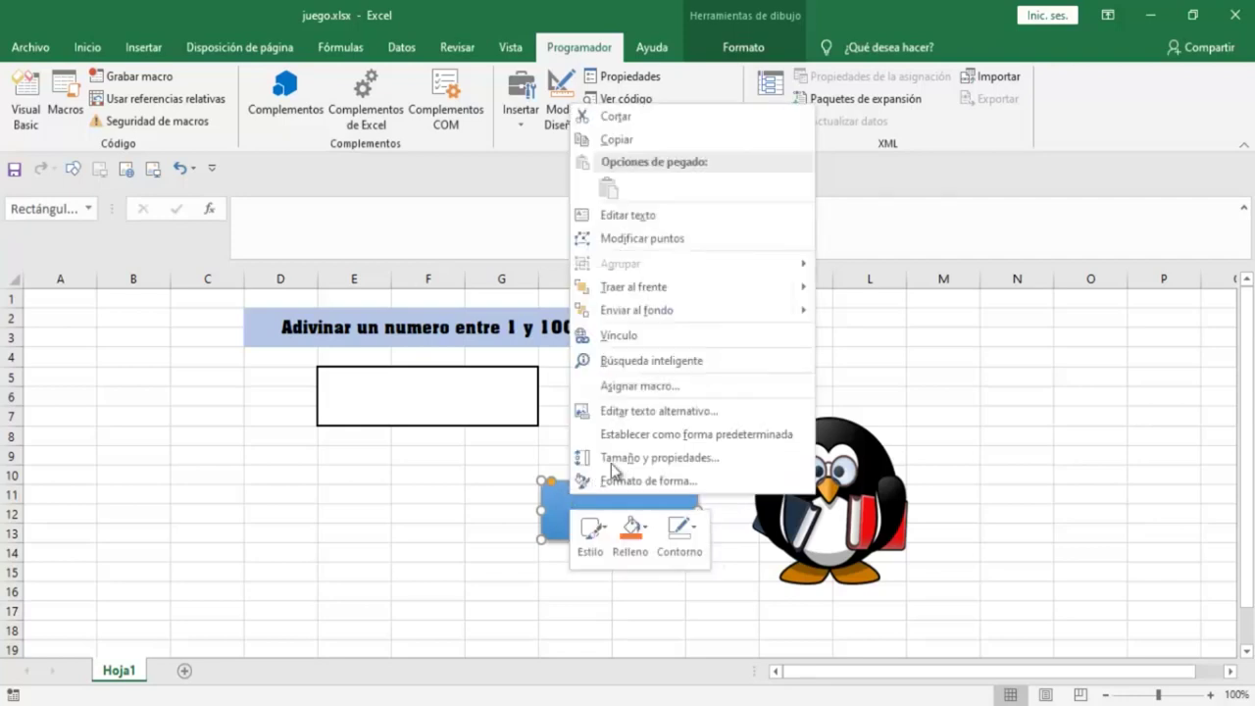
pyautogui.click(639, 386)
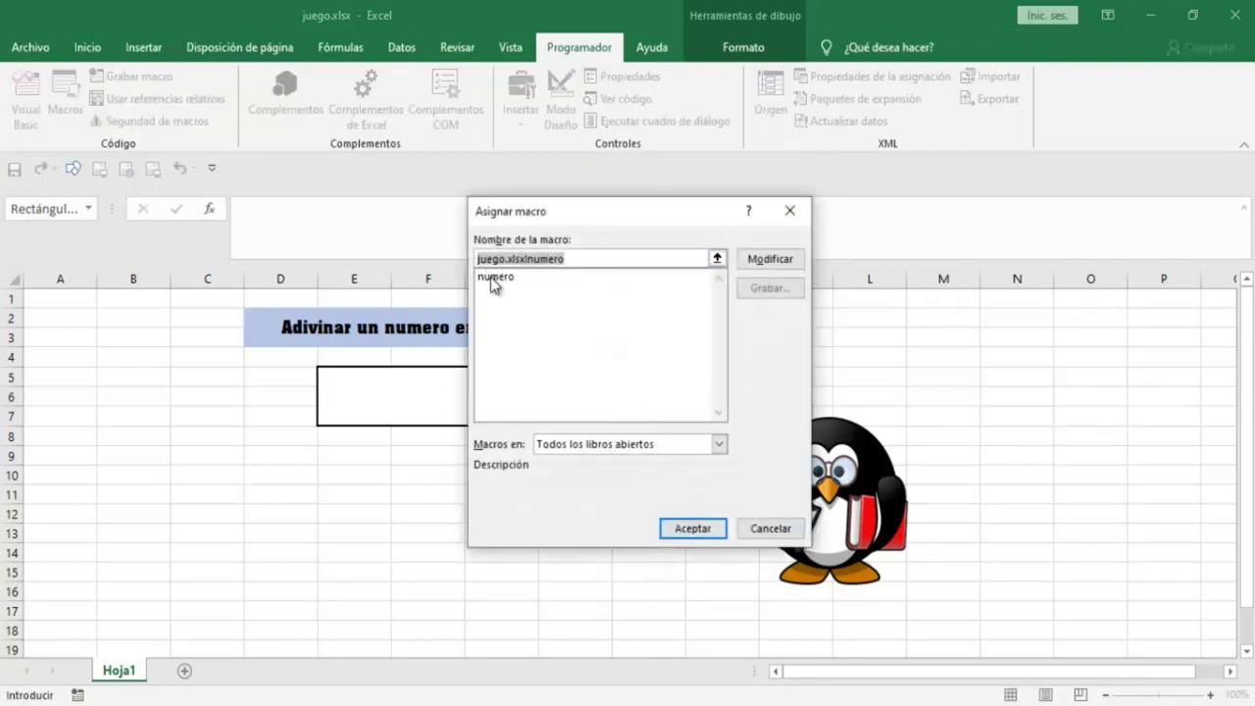
pyautogui.click(493, 280)
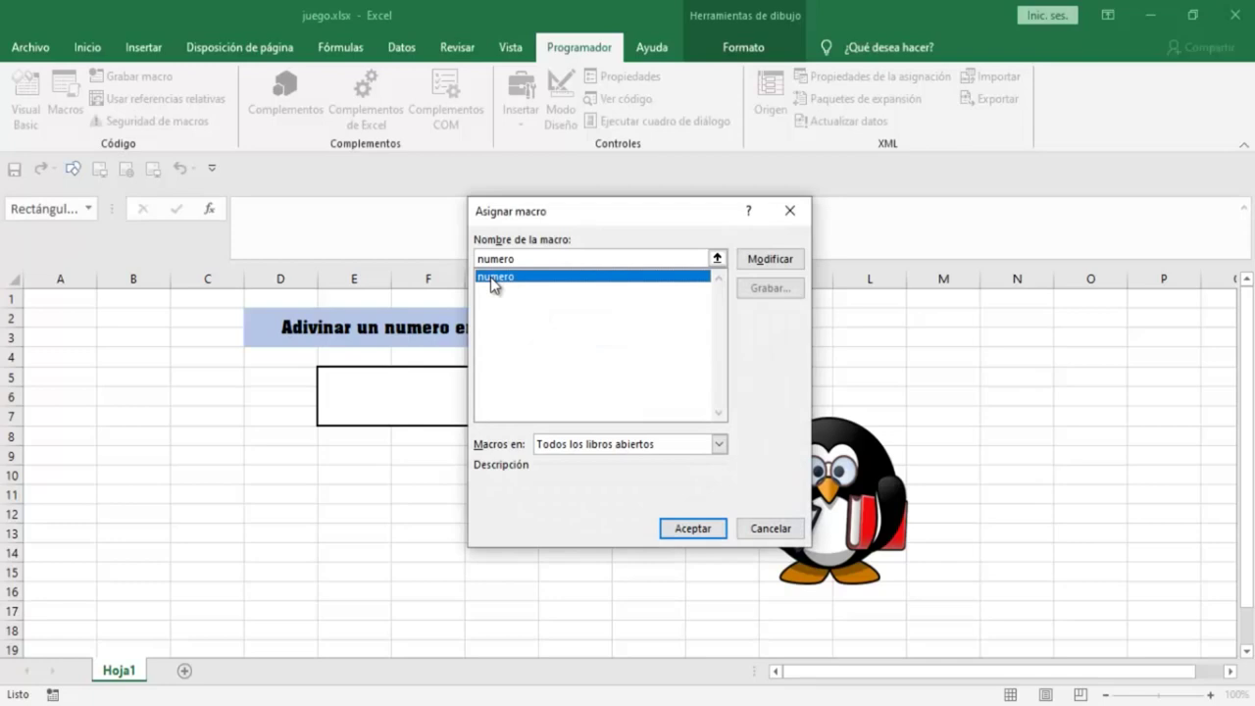
pyautogui.click(673, 531)
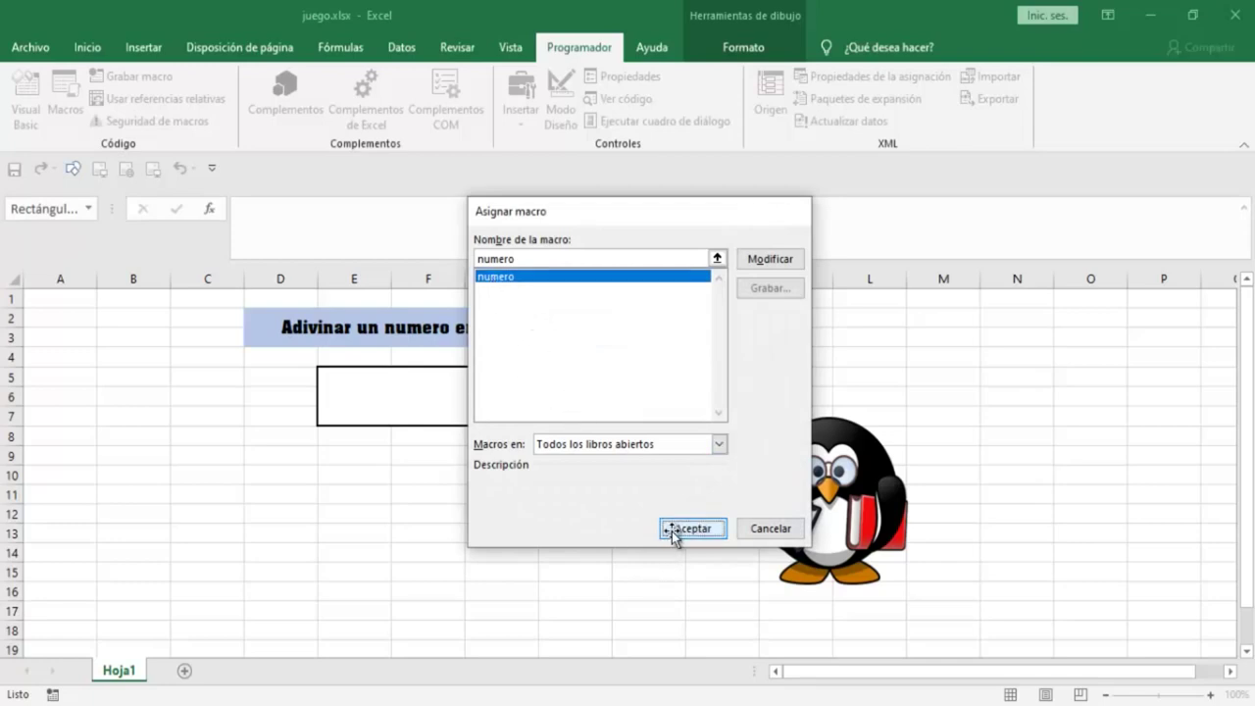
# Step: Deselect the button and click it twice to put random numbers in F12
pyautogui.click(656, 589)
pyautogui.click(659, 532)
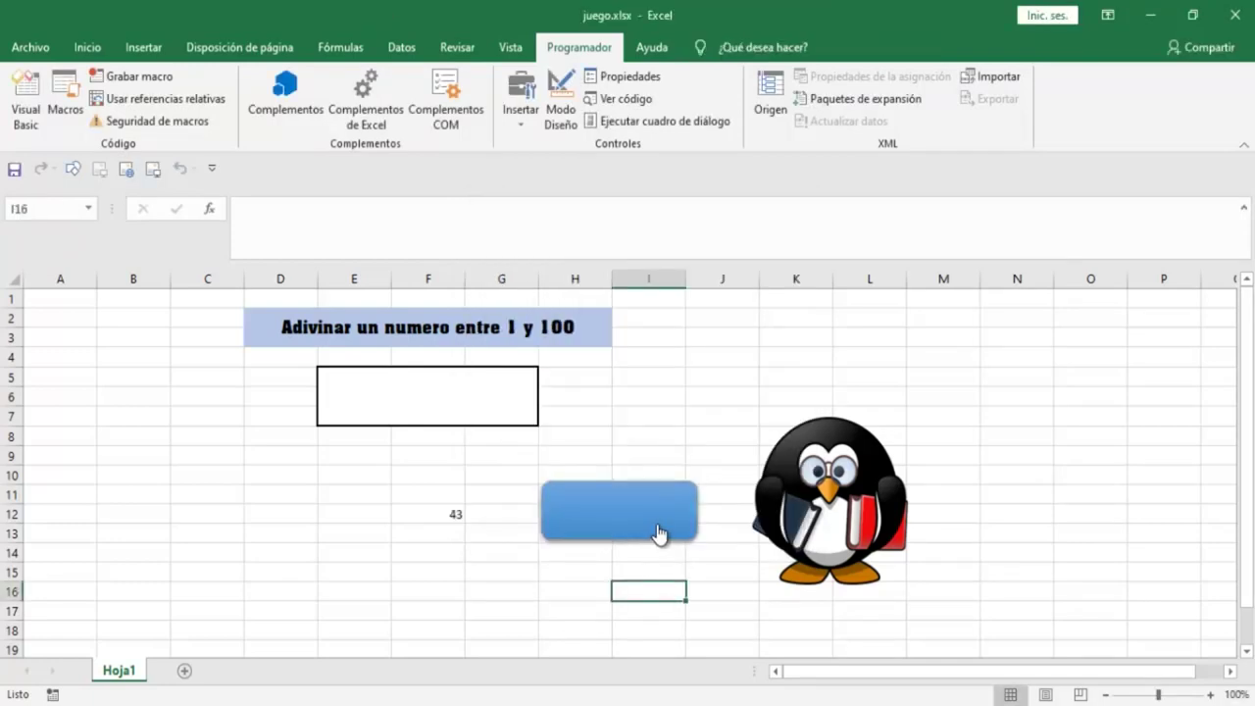
pyautogui.click(659, 532)
# Step: Click the button nine more times, ending with 85 in F12, then go to the File page
pyautogui.click(659, 530)
pyautogui.click(659, 530)
pyautogui.click(659, 530)
pyautogui.click(659, 531)
pyautogui.click(659, 531)
pyautogui.click(659, 530)
pyautogui.click(659, 530)
pyautogui.click(659, 531)
pyautogui.click(659, 531)
pyautogui.click(30, 47)
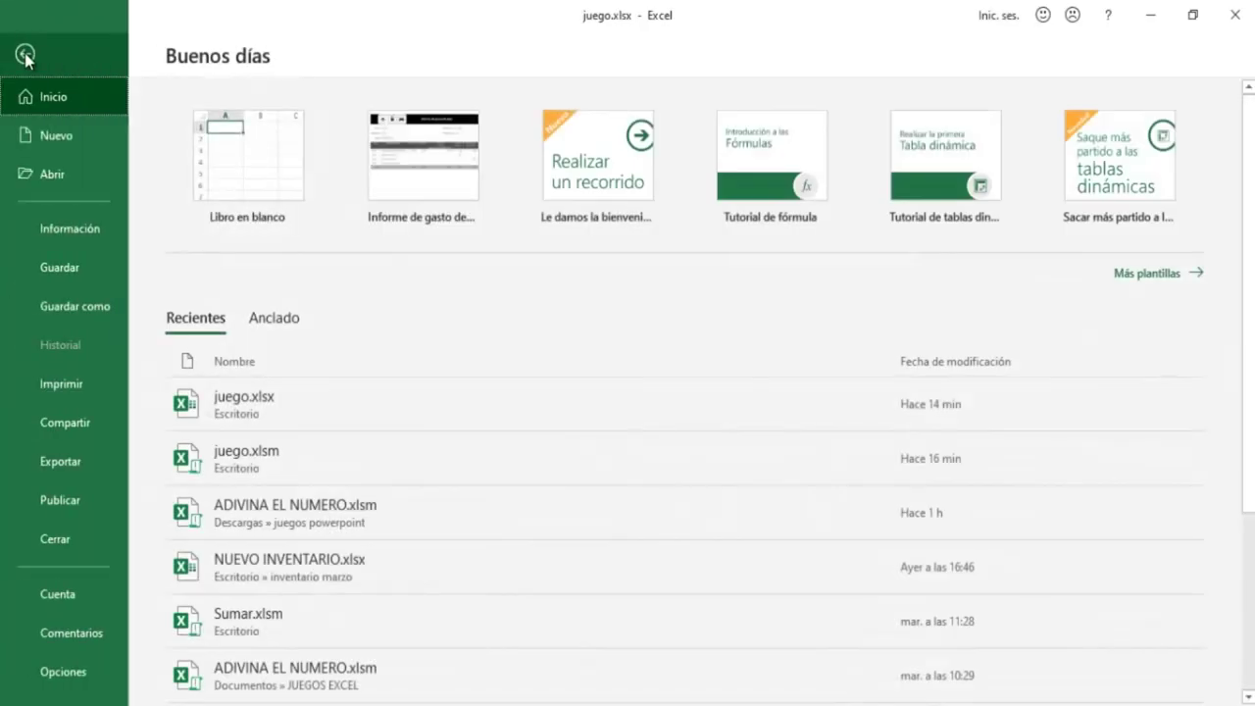
# Step: Save the workbook as 'juego numero.xlsm' with the macro-enabled workbook type
pyautogui.click(39, 309)
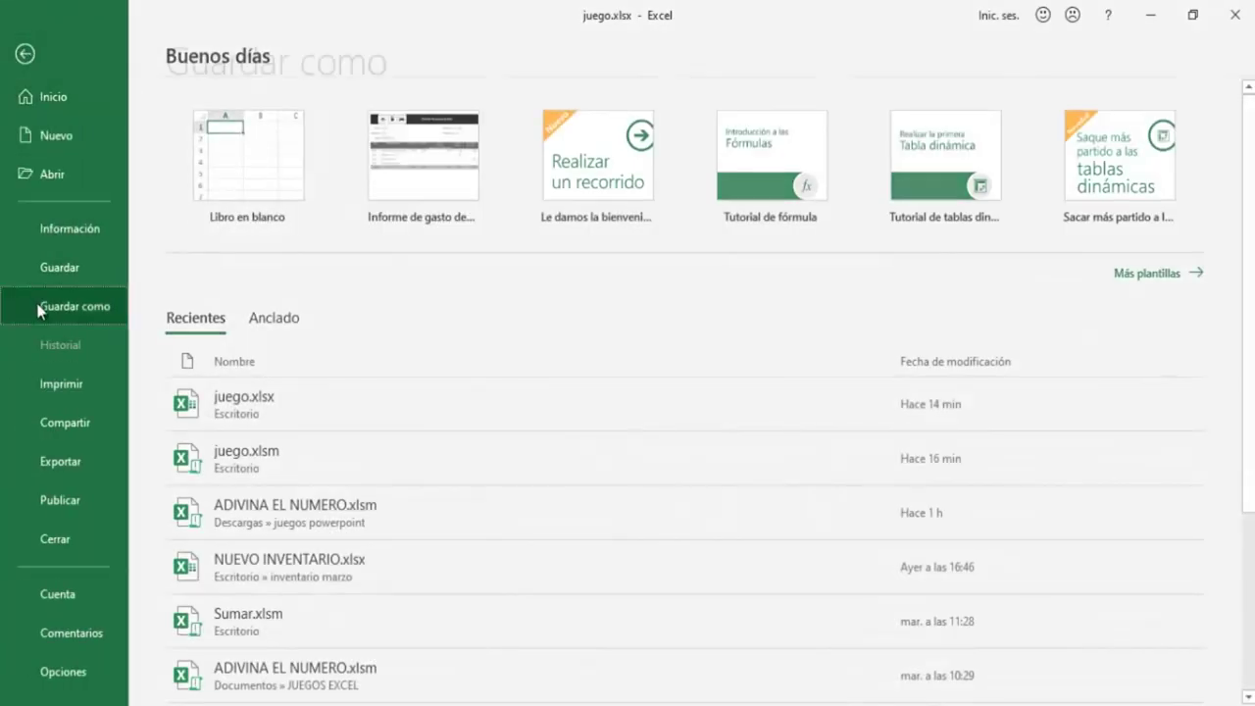
pyautogui.click(246, 359)
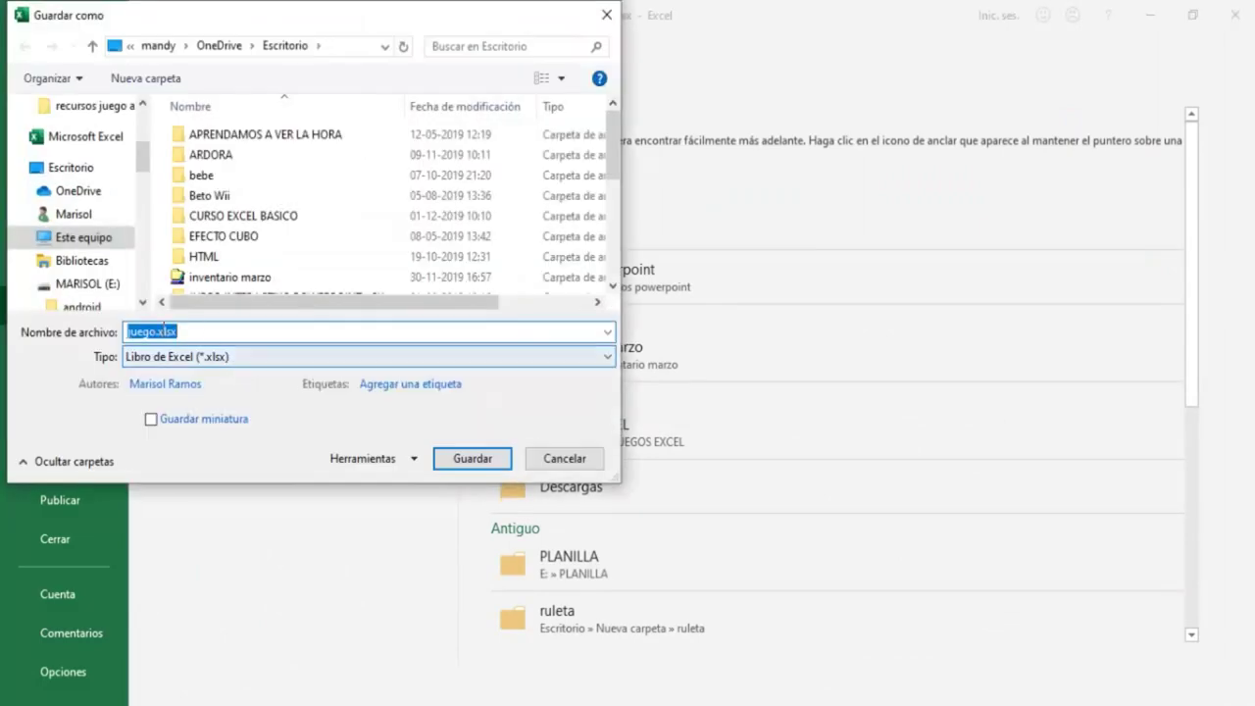
pyautogui.click(157, 333)
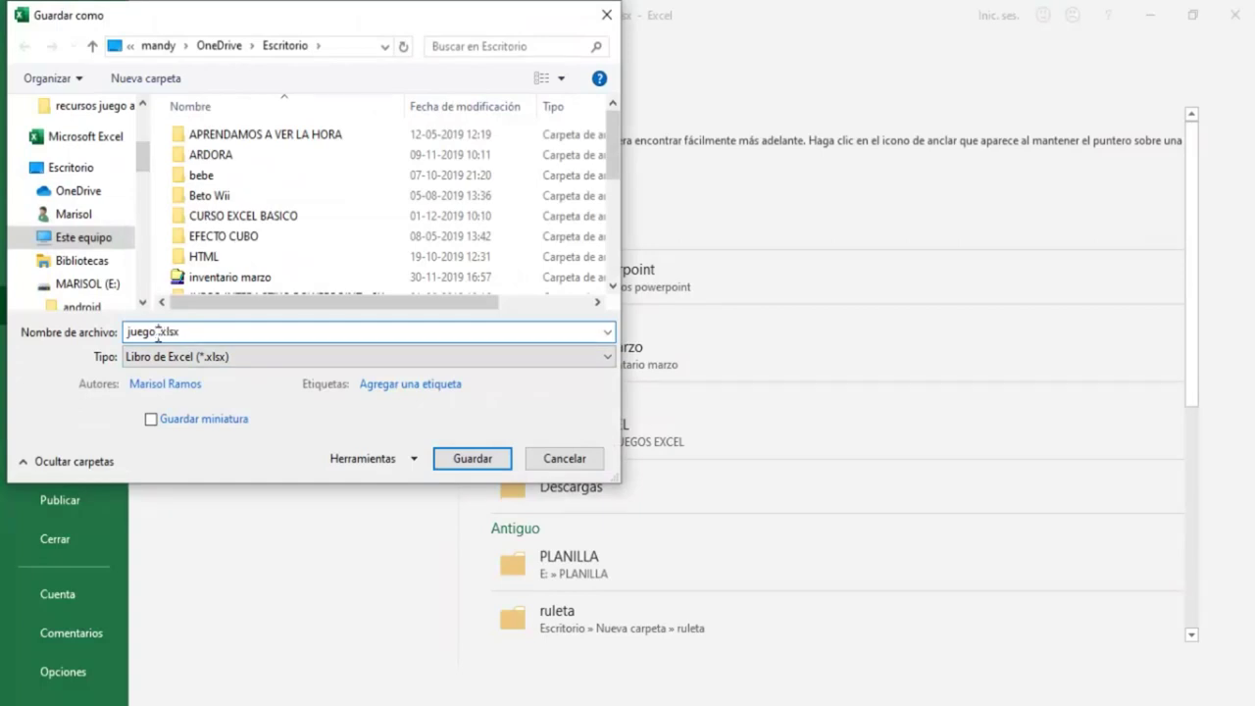
pyautogui.write('1')
pyautogui.write('um')
pyautogui.write('er')
pyautogui.write('o')
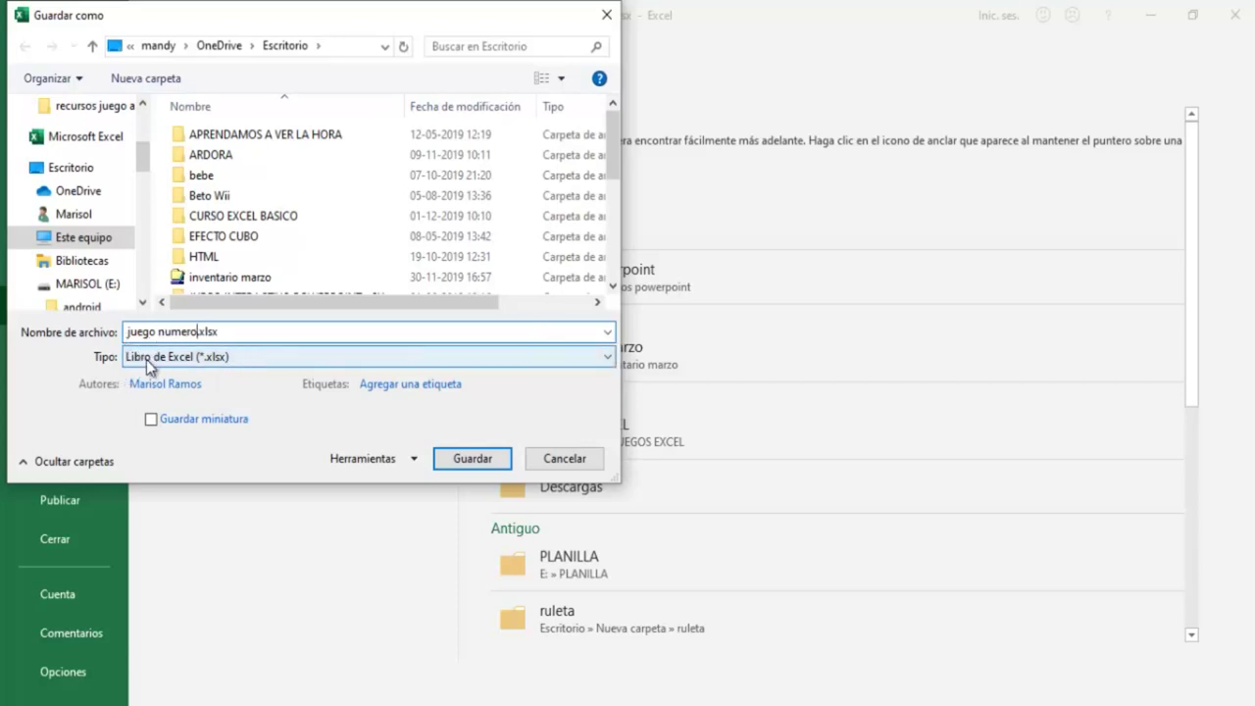
pyautogui.click(603, 359)
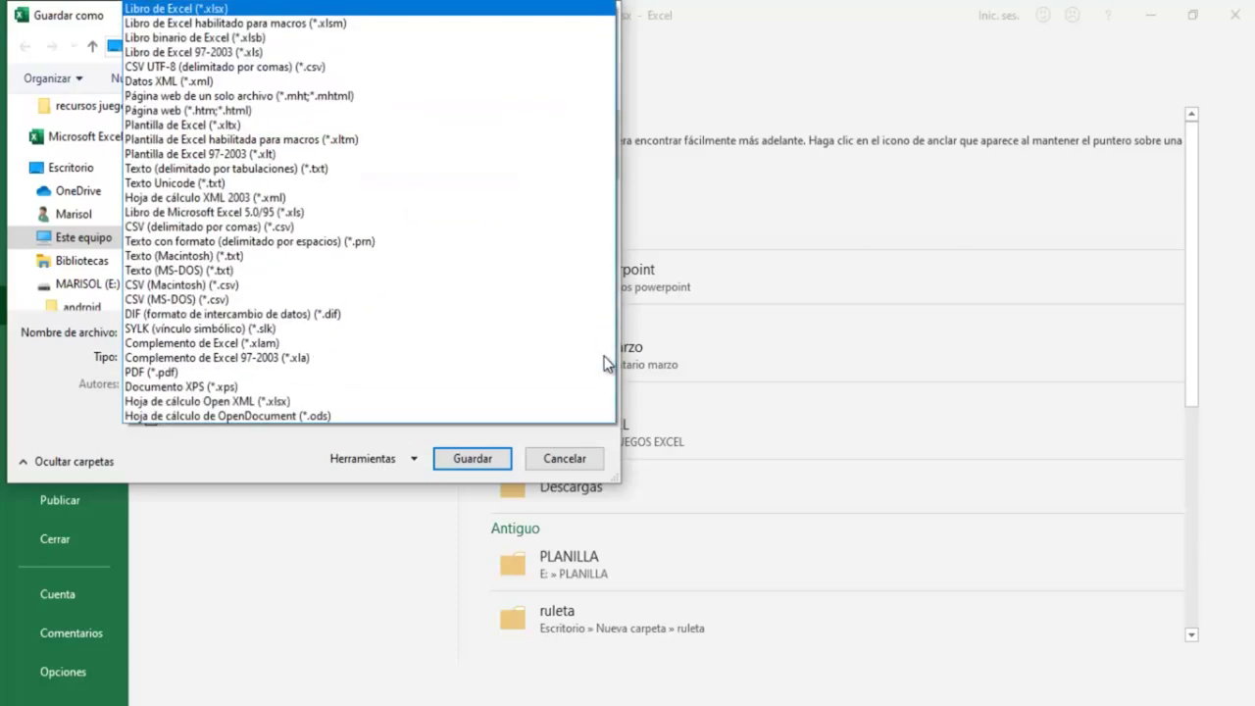
pyautogui.click(211, 23)
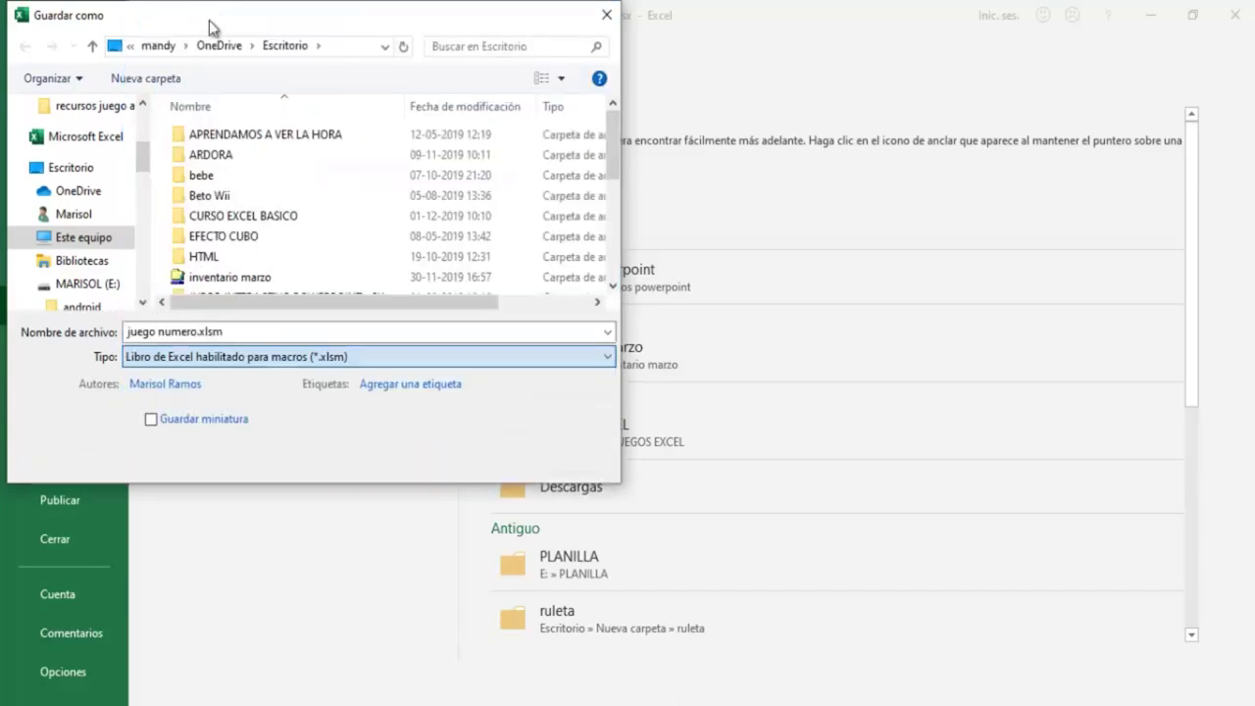
pyautogui.click(471, 459)
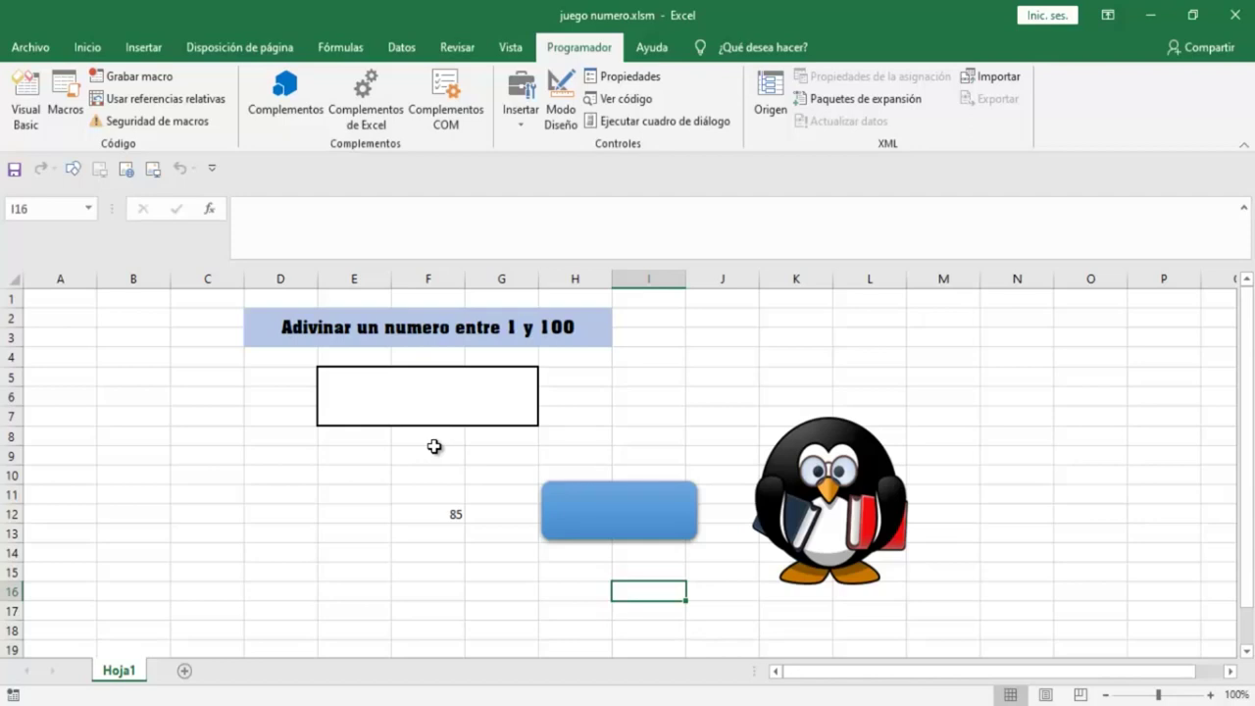
pyautogui.click(837, 453)
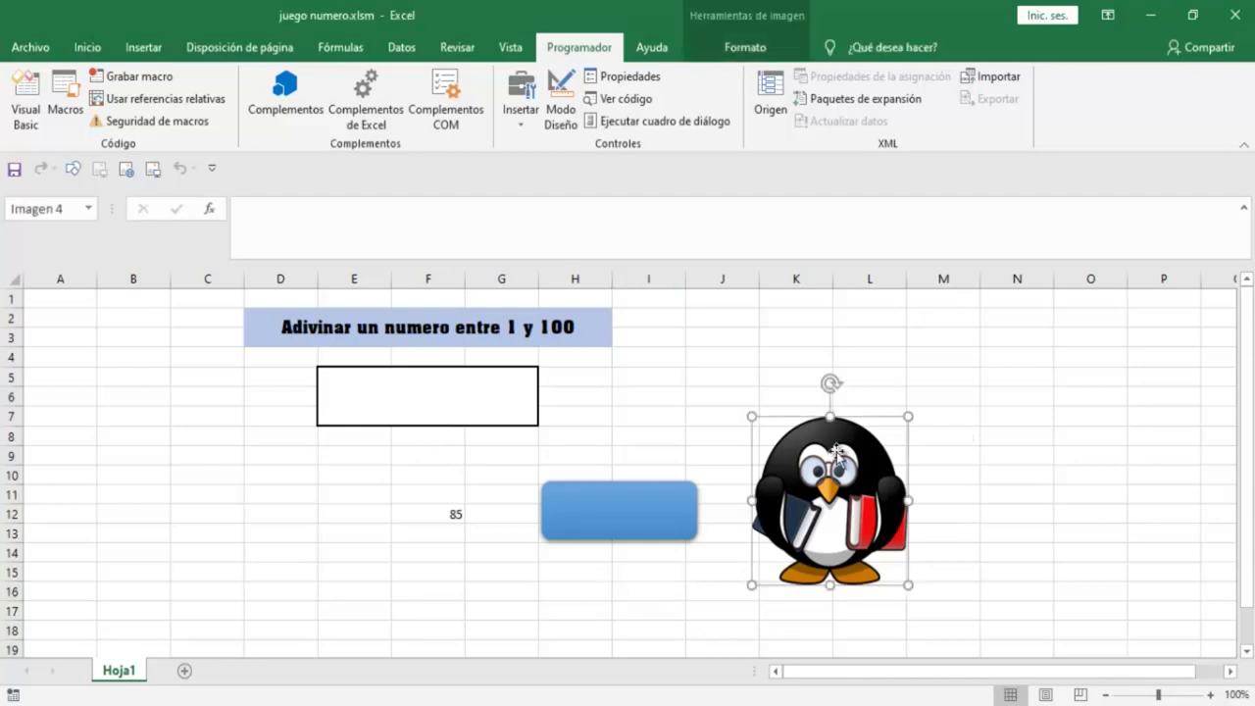